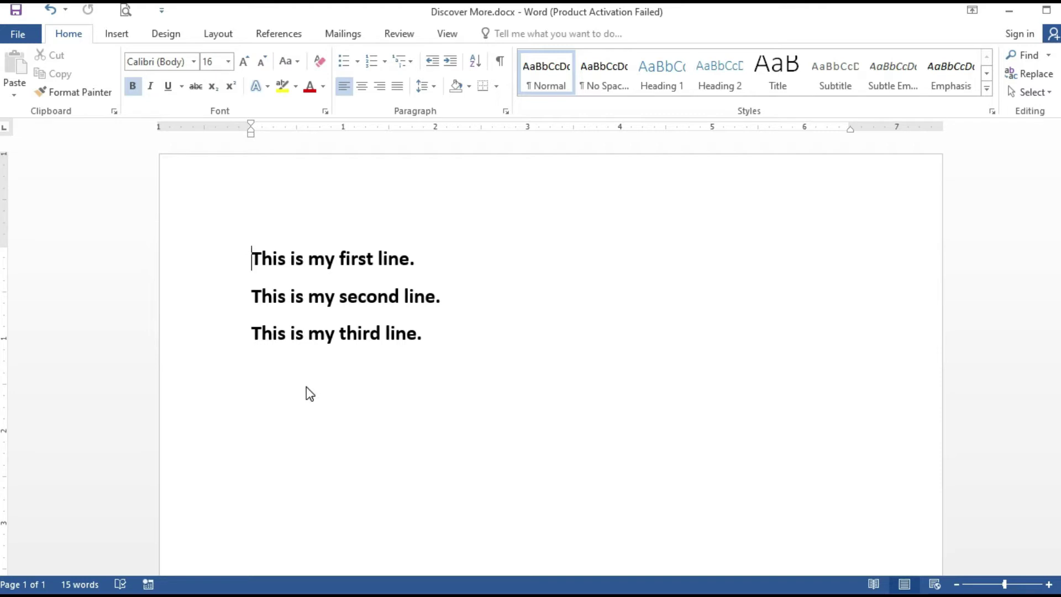
Select the whole first line and copy it
key("Down")
key("Down")
key("Up")
key("Up")
key("shift+Down")
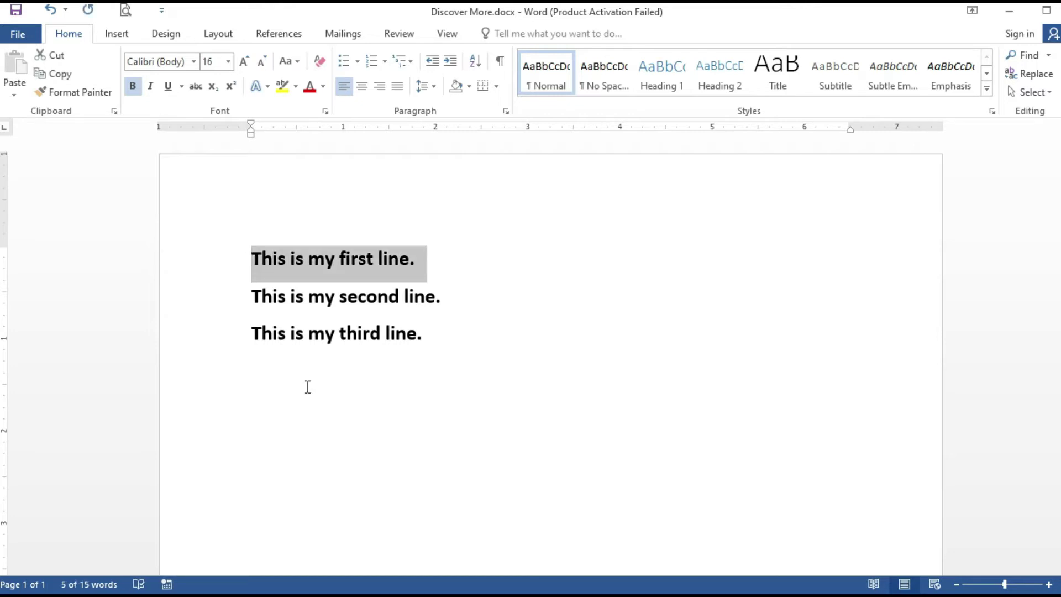
right_click(310, 258)
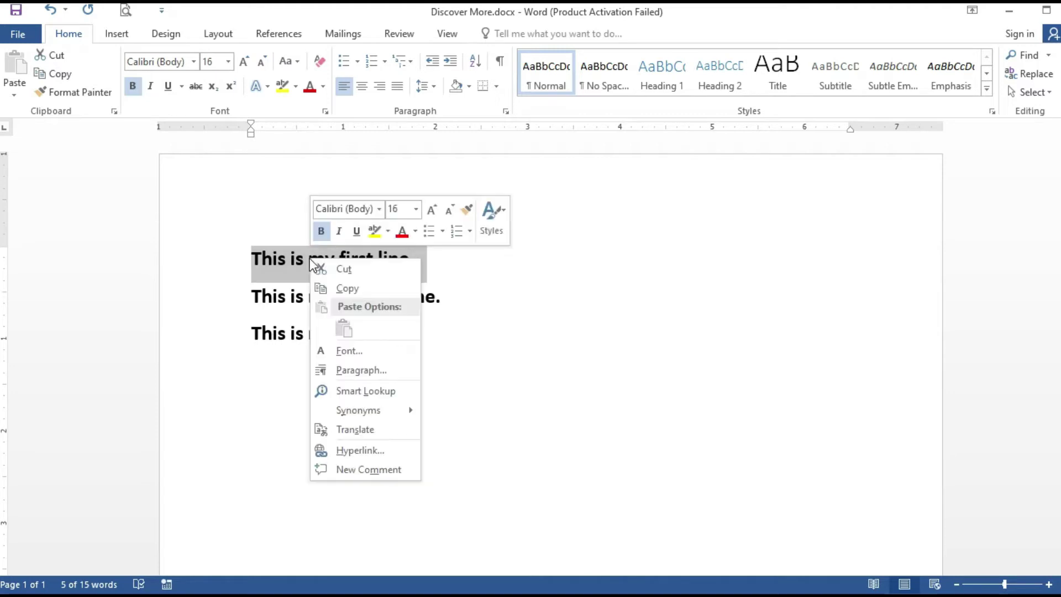
left_click(336, 286)
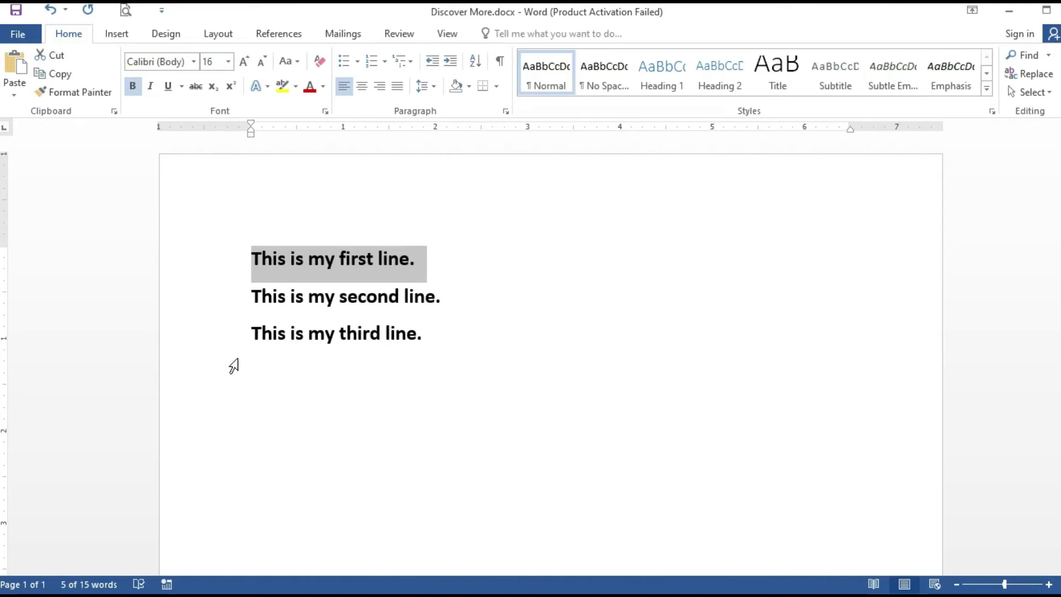
Select the second and third lines, then add a new empty line below the text
left_click(252, 295)
left_click_drag(253, 296, 535, 301)
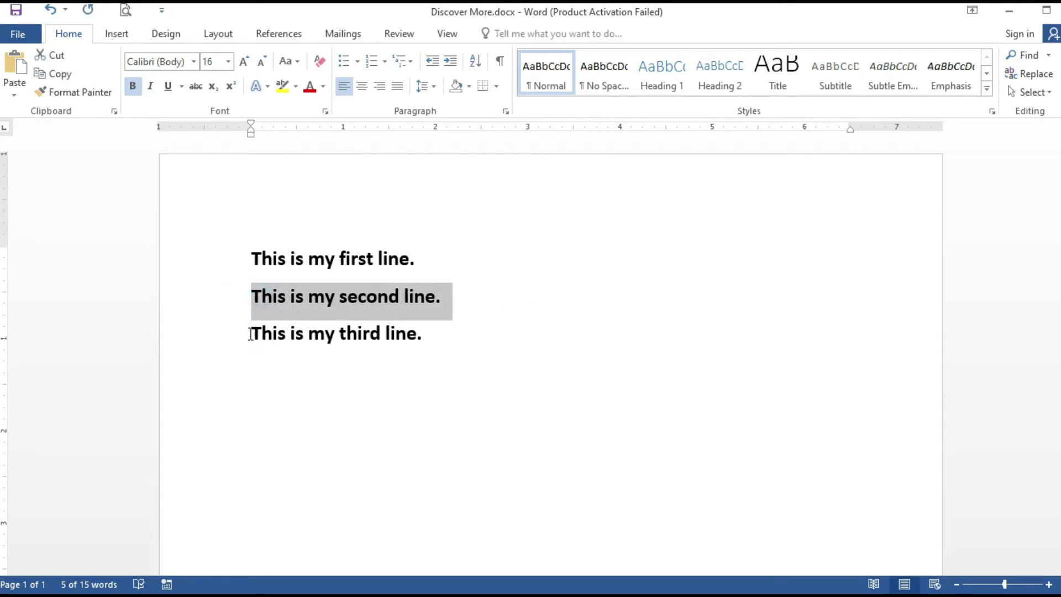
left_click(251, 334)
left_click_drag(251, 334, 434, 346)
key("ctrl+c")
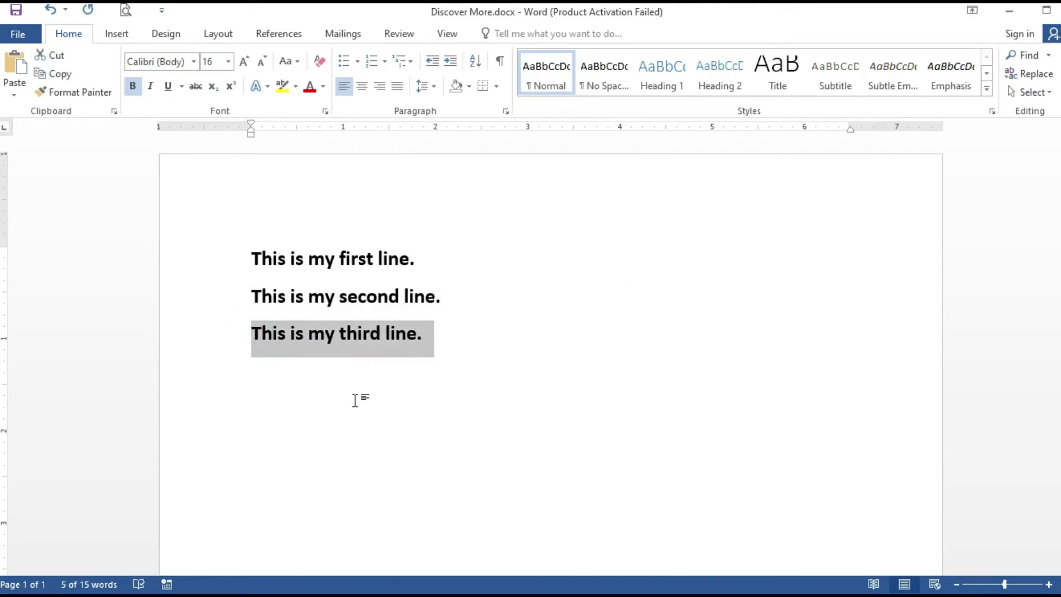
left_click(354, 400)
key("Return")
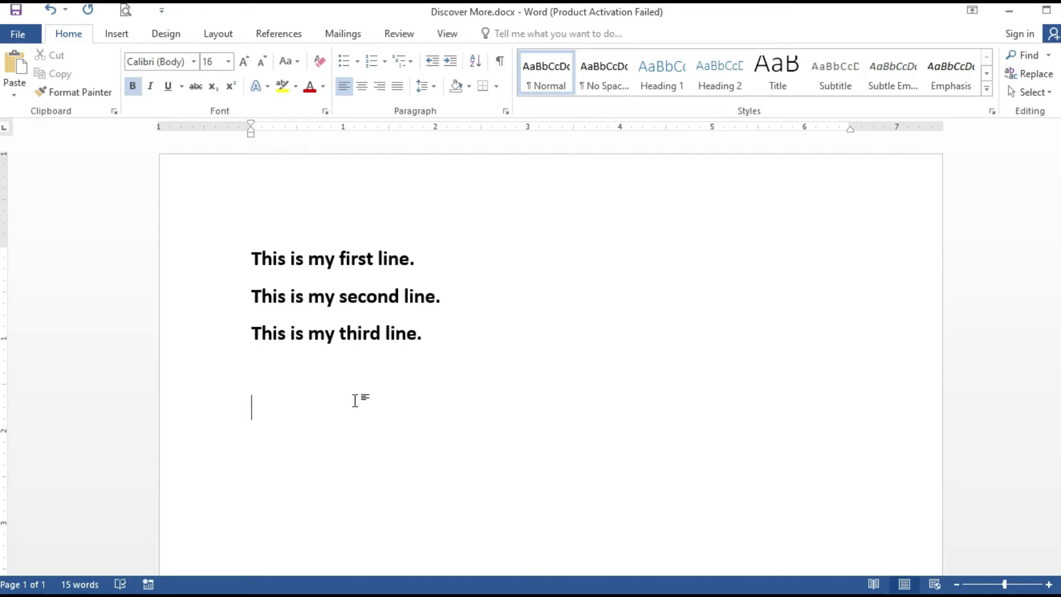
key("ctrl+v")
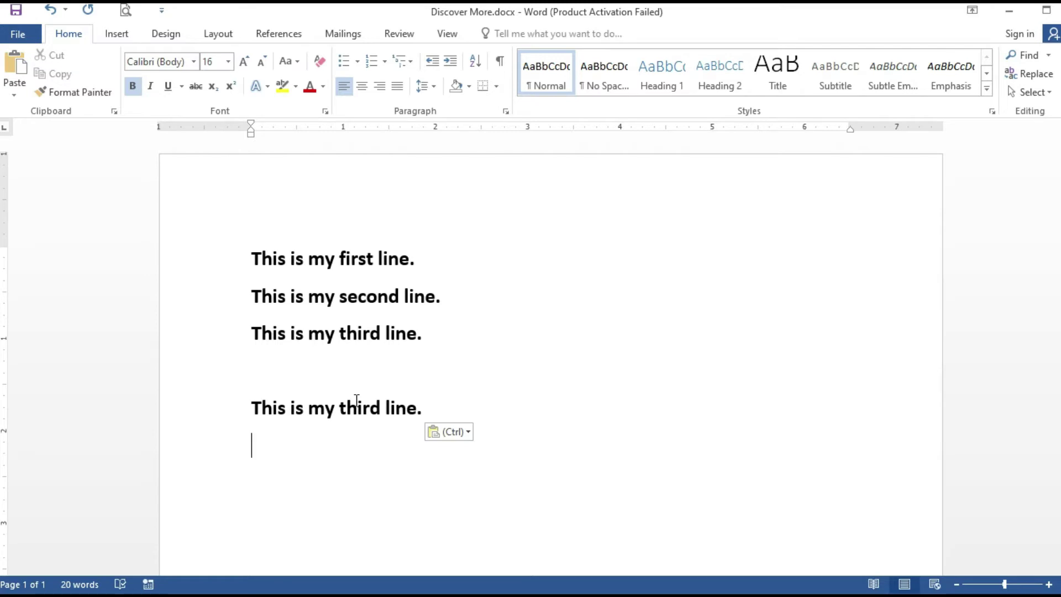
key("Up")
key("shift+Down")
key("Delete")
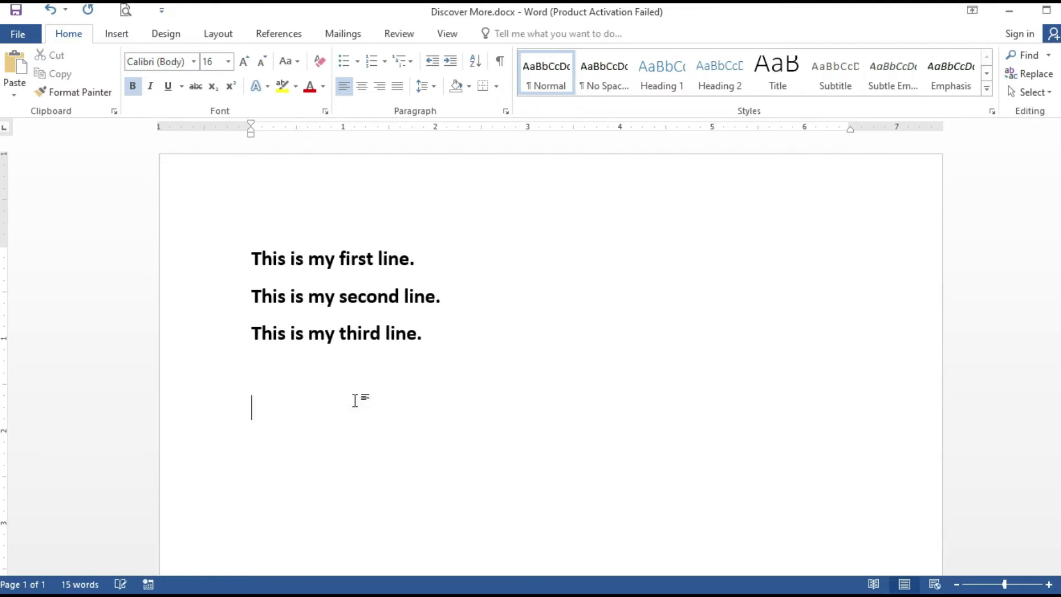
left_click(265, 362)
Select the first line and clear all items from the Office Clipboard
left_click(236, 205)
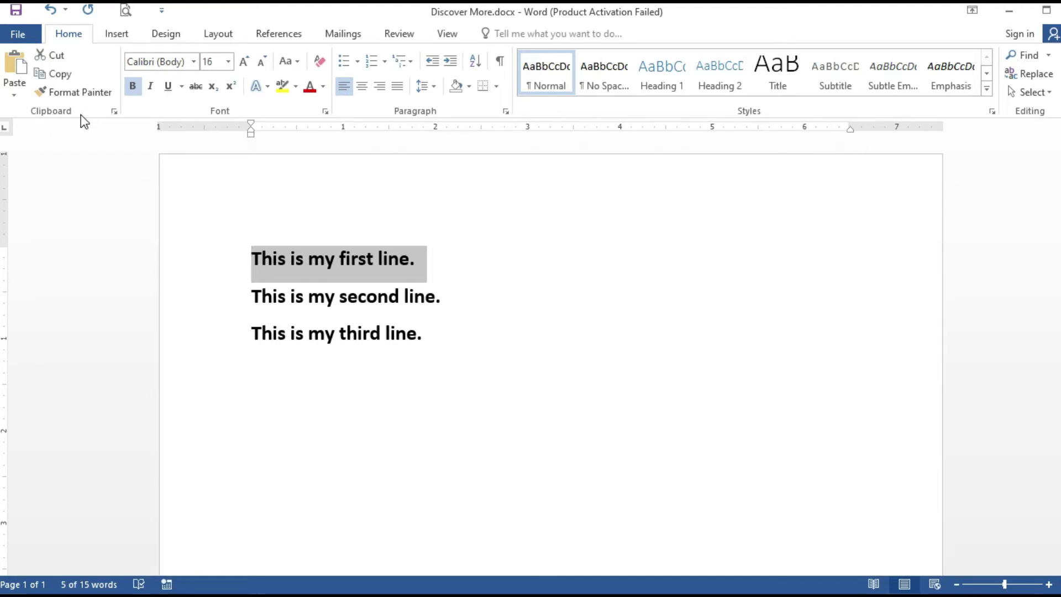
left_click(115, 113)
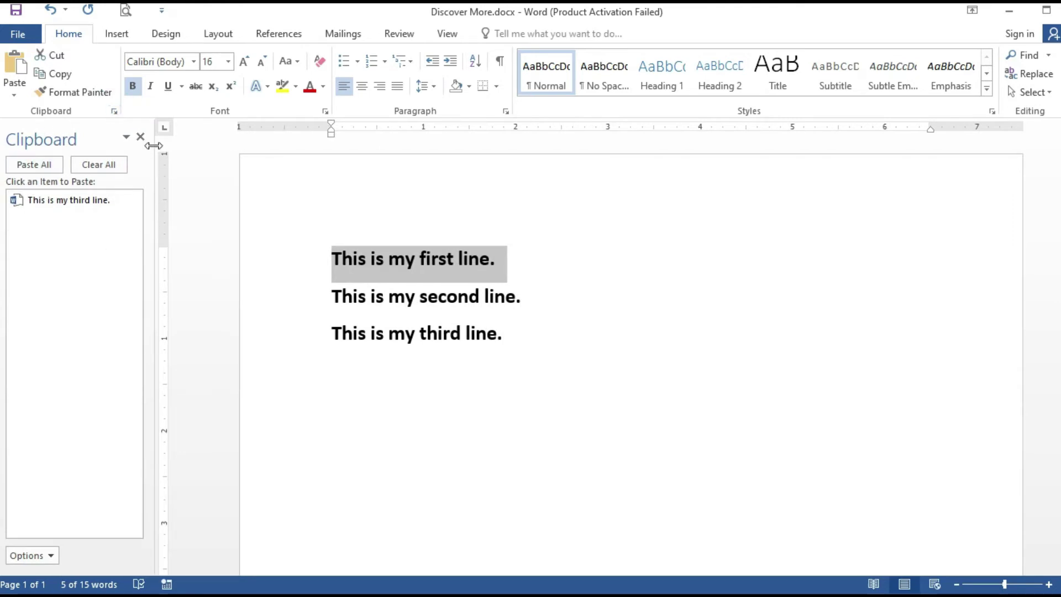
left_click(102, 165)
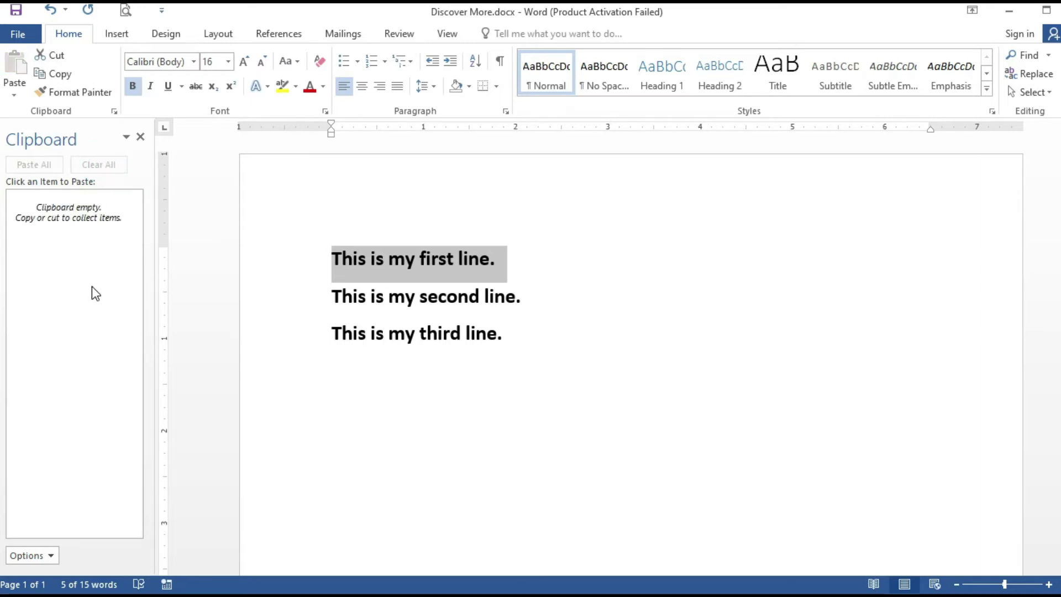
Turn on the Show Office Clipboard Automatically option
left_click(51, 555)
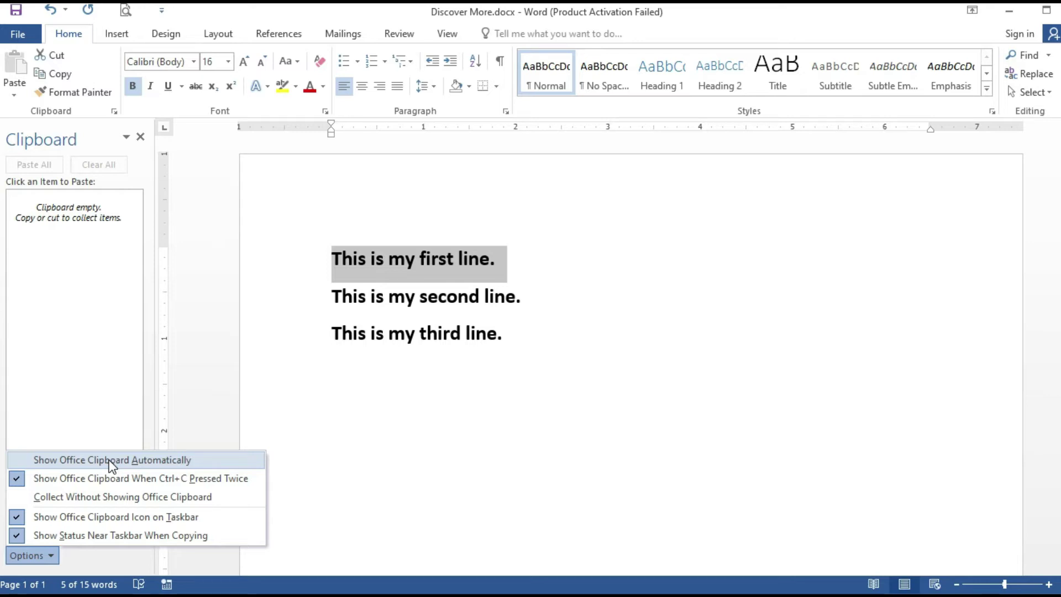
left_click(110, 461)
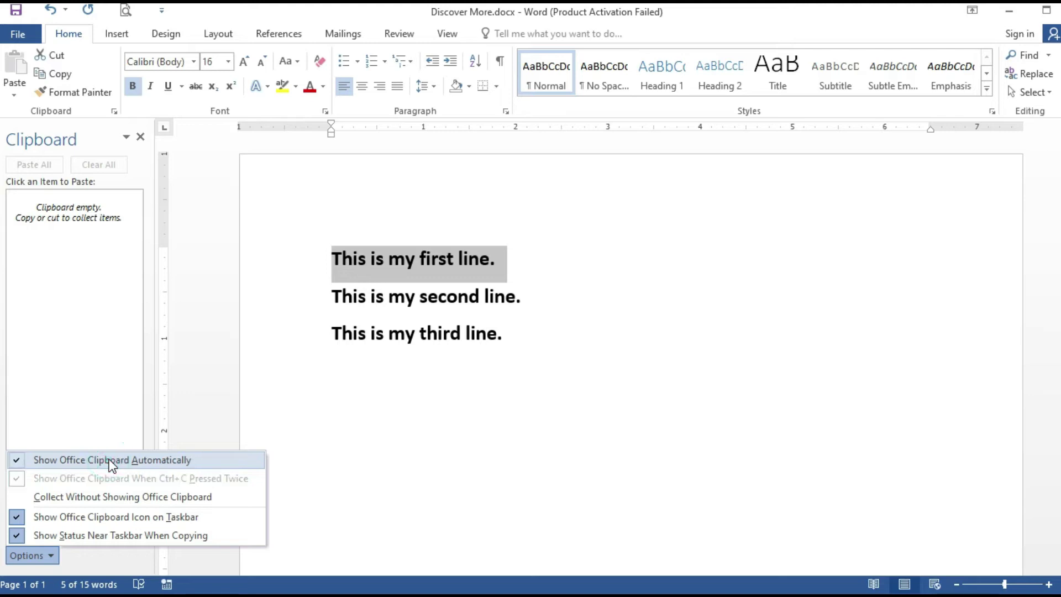
left_click(354, 369)
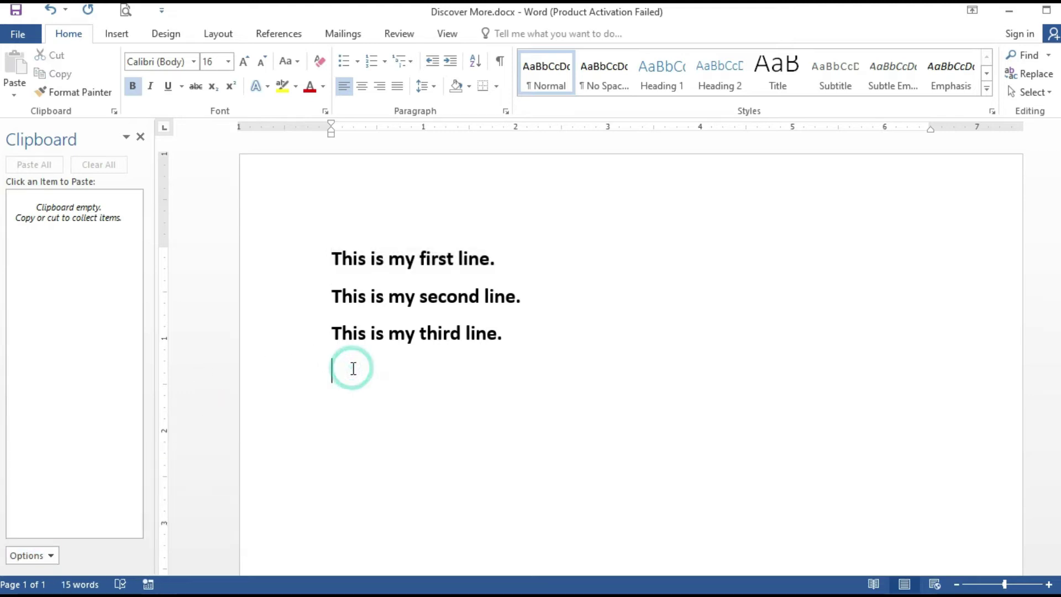
Copy the first line, then empty the Office Clipboard again and jump to the document end
left_click(141, 137)
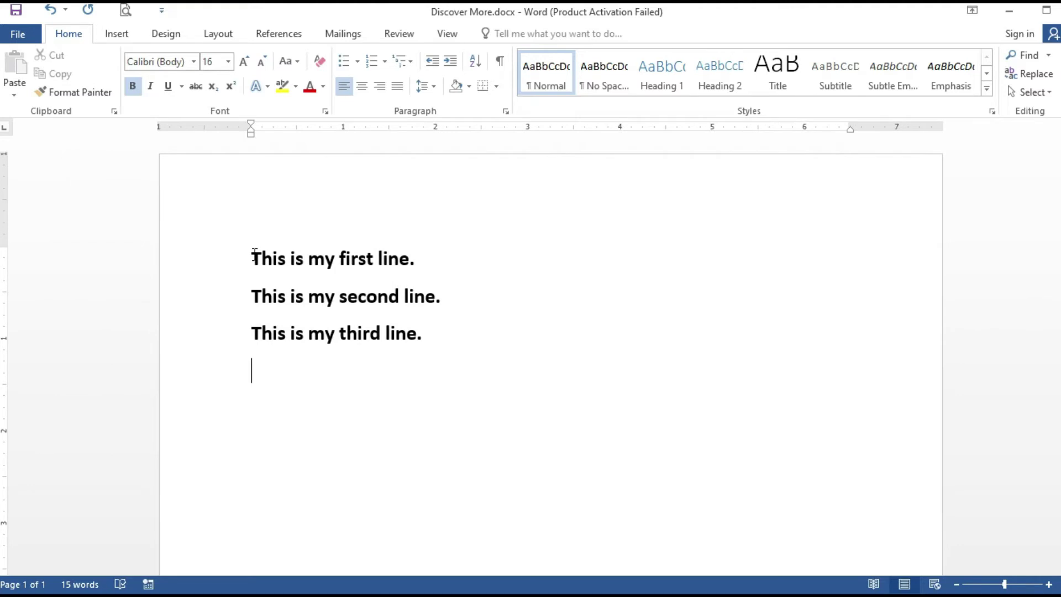
left_click_drag(254, 255, 468, 259)
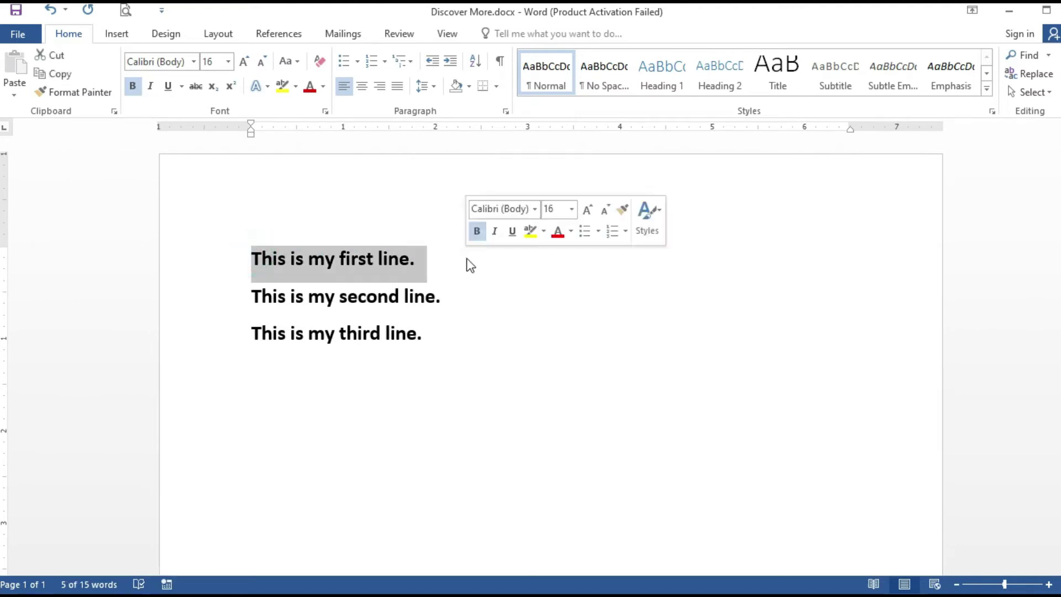
key("ctrl+c")
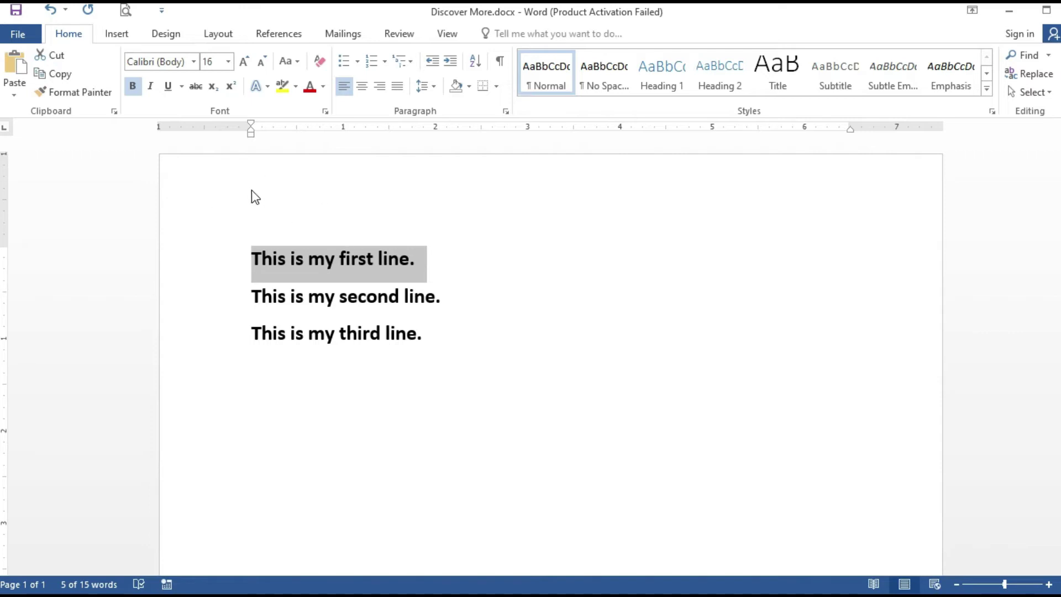
left_click(114, 112)
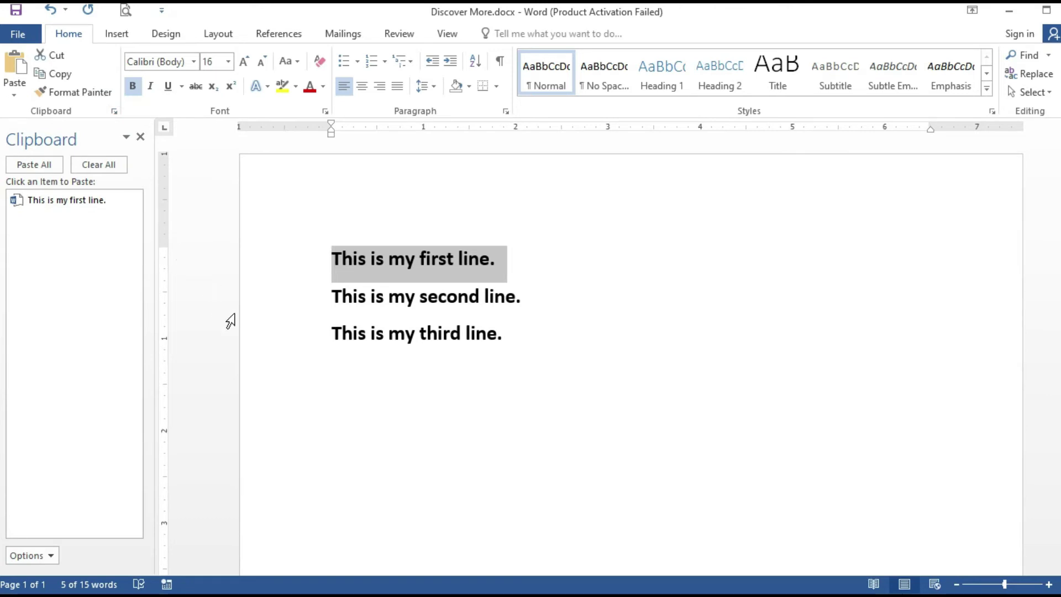
left_click(327, 257)
key("ctrl+End")
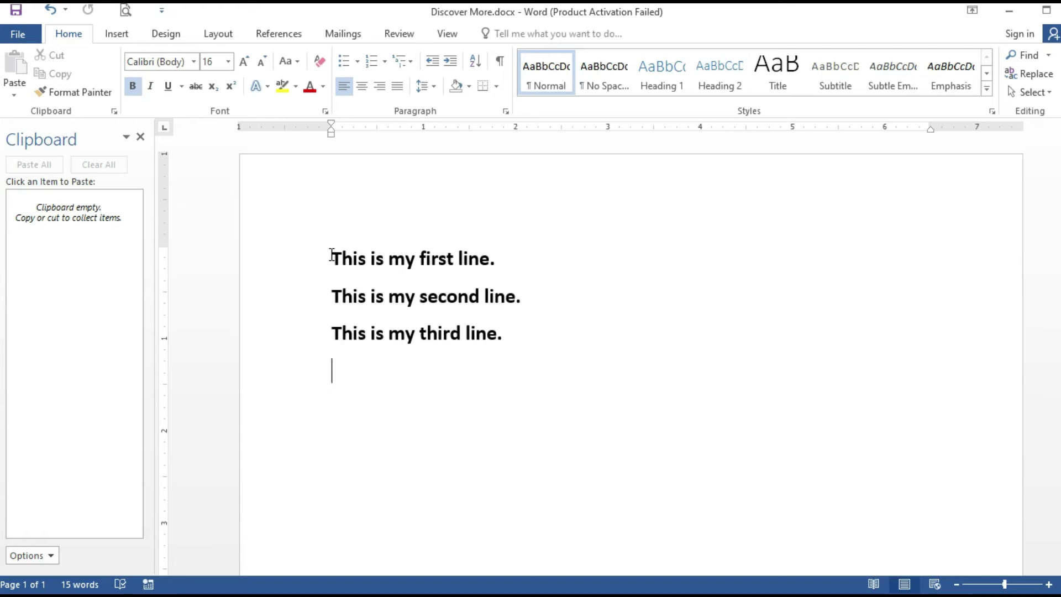
Copy the first, second and third lines in turn into the Office Clipboard collection
left_click_drag(328, 259, 531, 261)
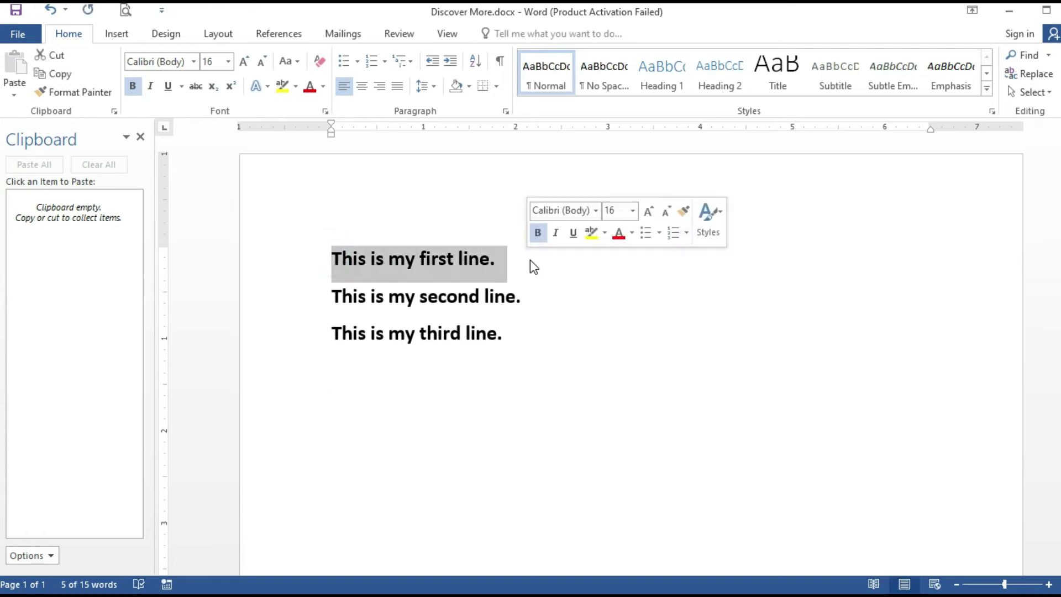
key("ctrl+c")
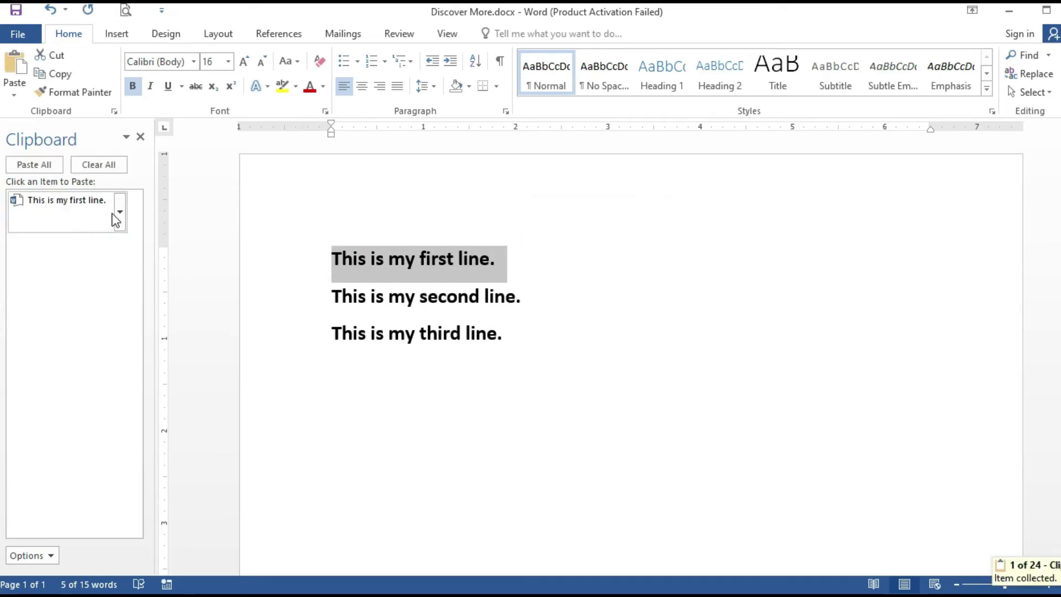
left_click(333, 296)
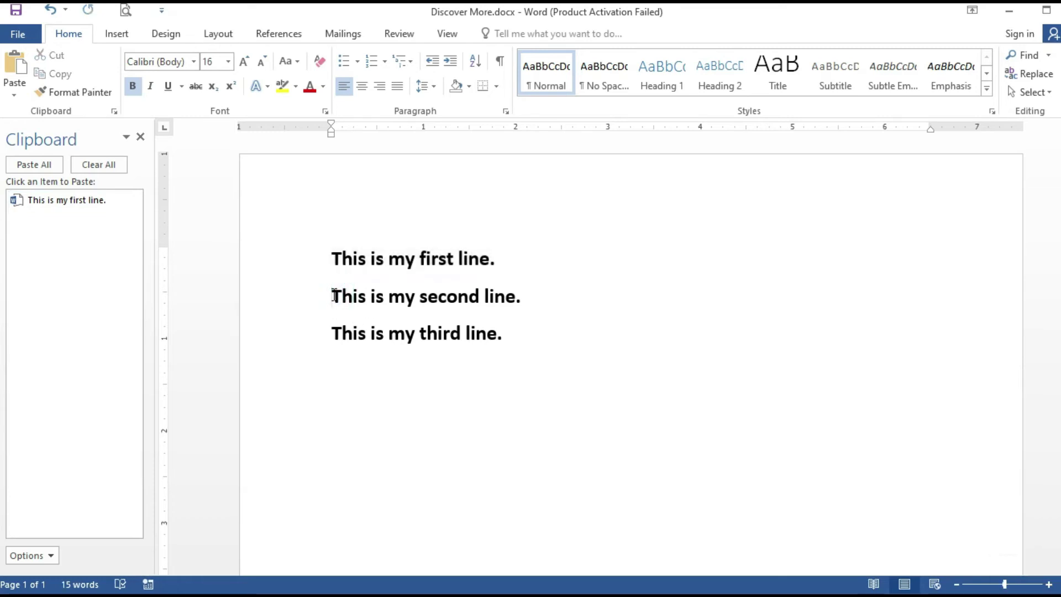
left_click_drag(334, 296, 580, 312)
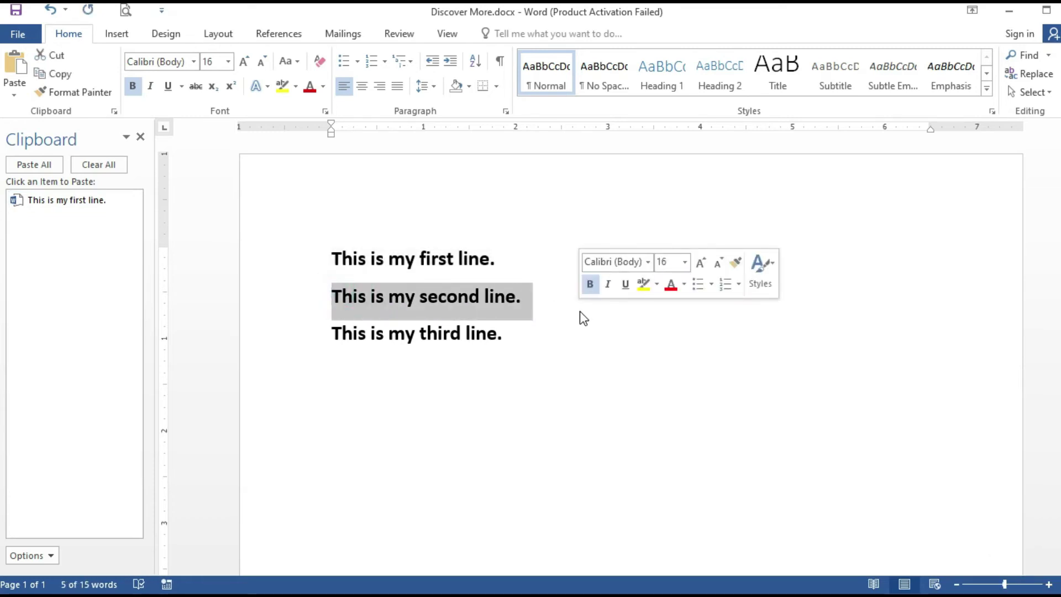
key("ctrl+c")
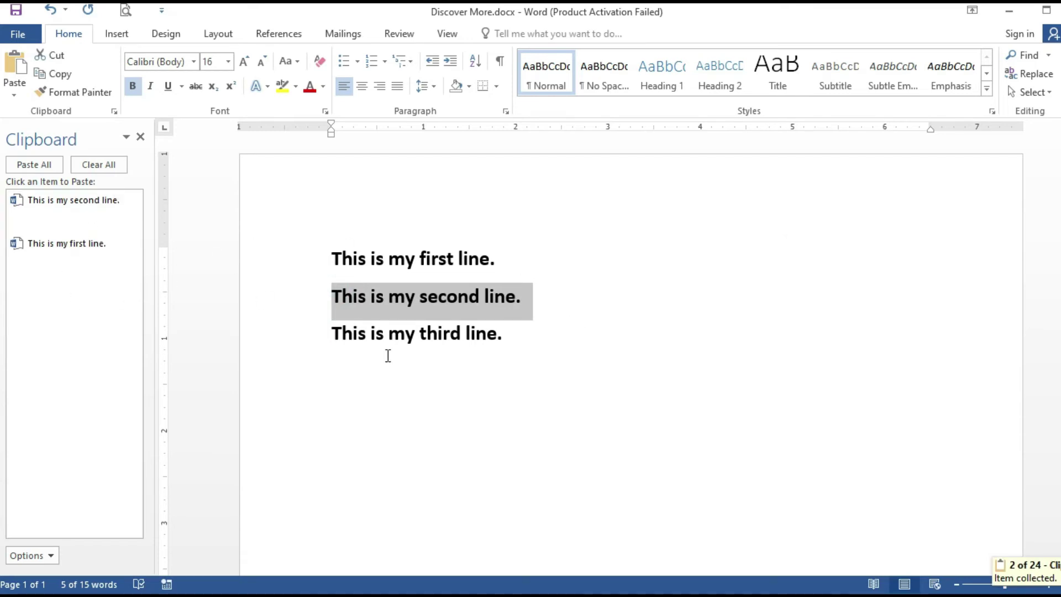
left_click(330, 333)
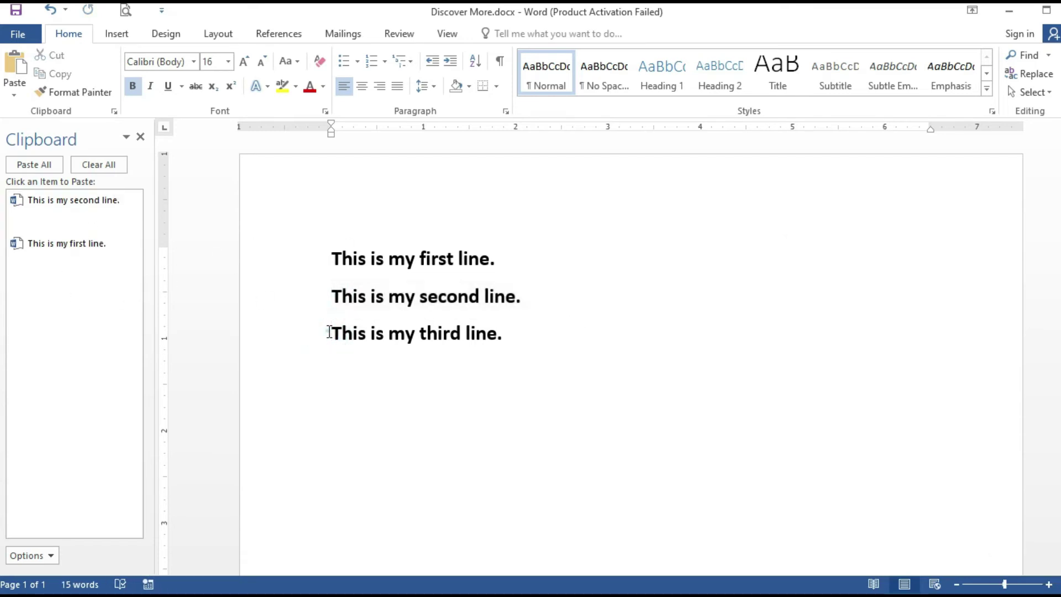
left_click_drag(329, 333, 617, 336)
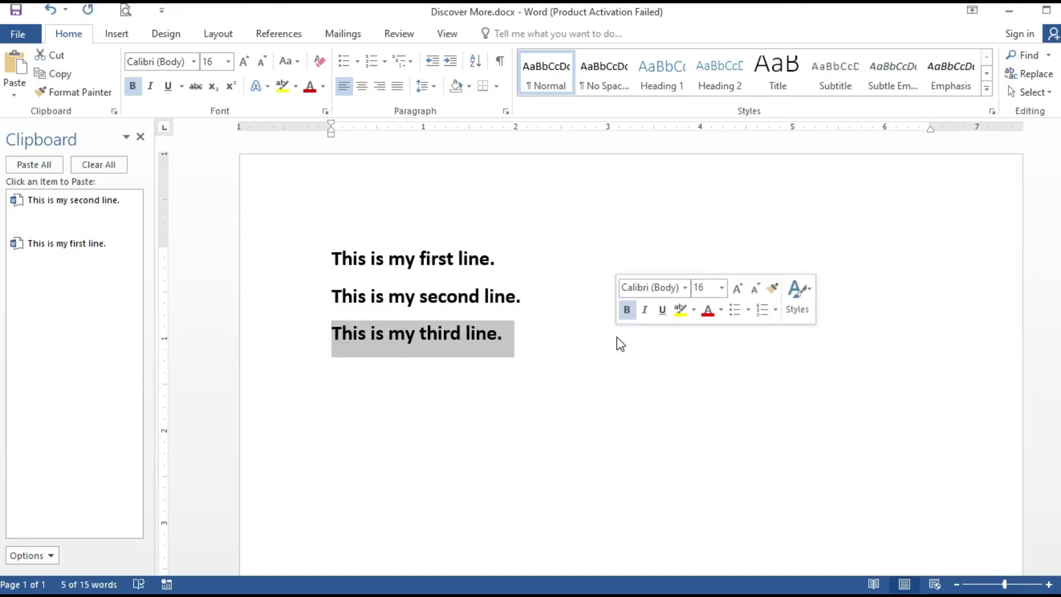
key("ctrl+c")
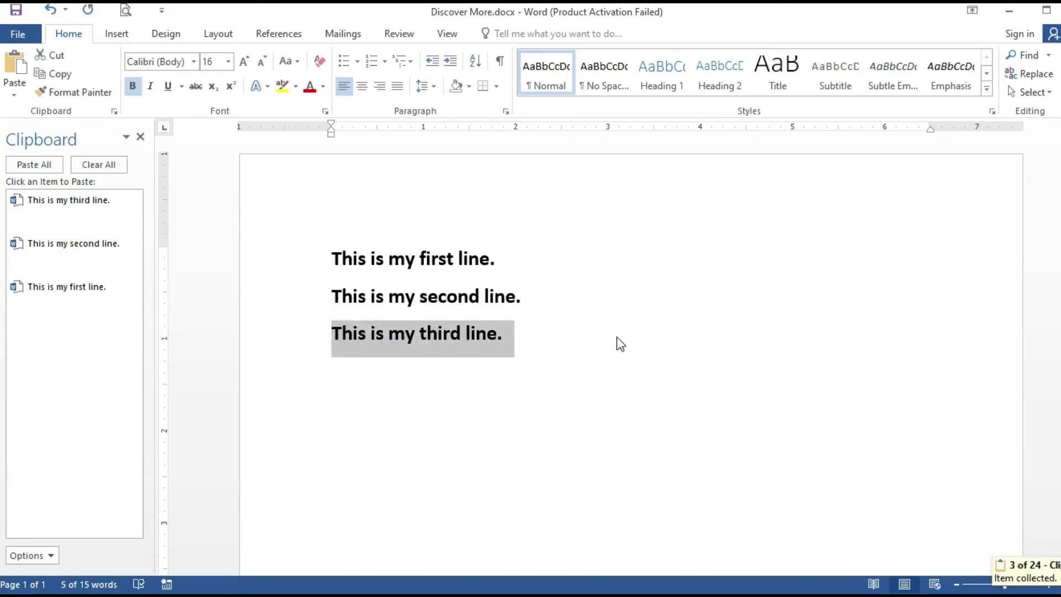
left_click(387, 439)
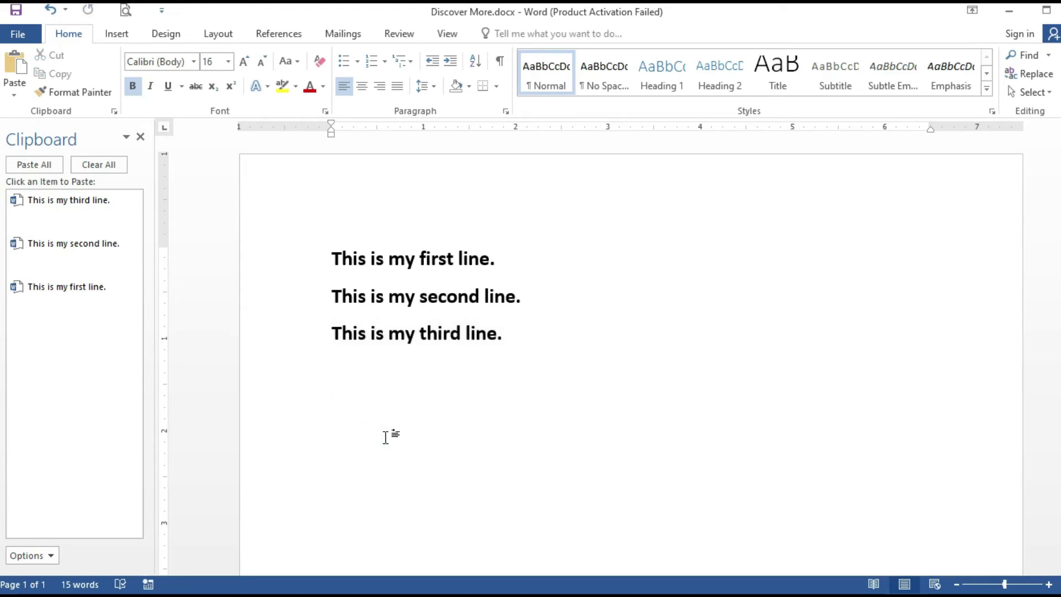
key("ctrl+v")
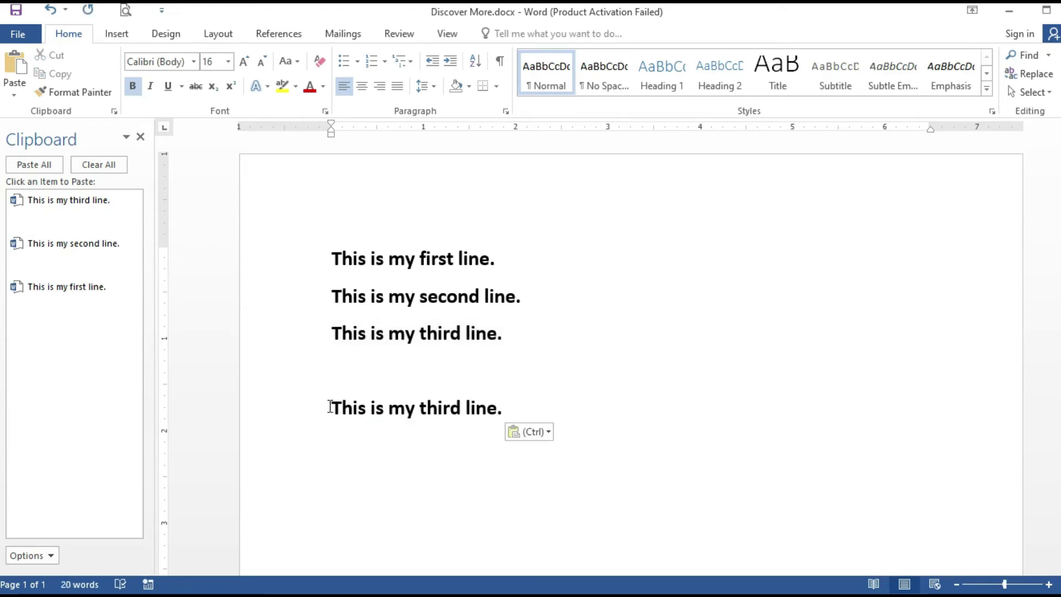
left_click(329, 407)
left_click_drag(330, 407, 632, 402)
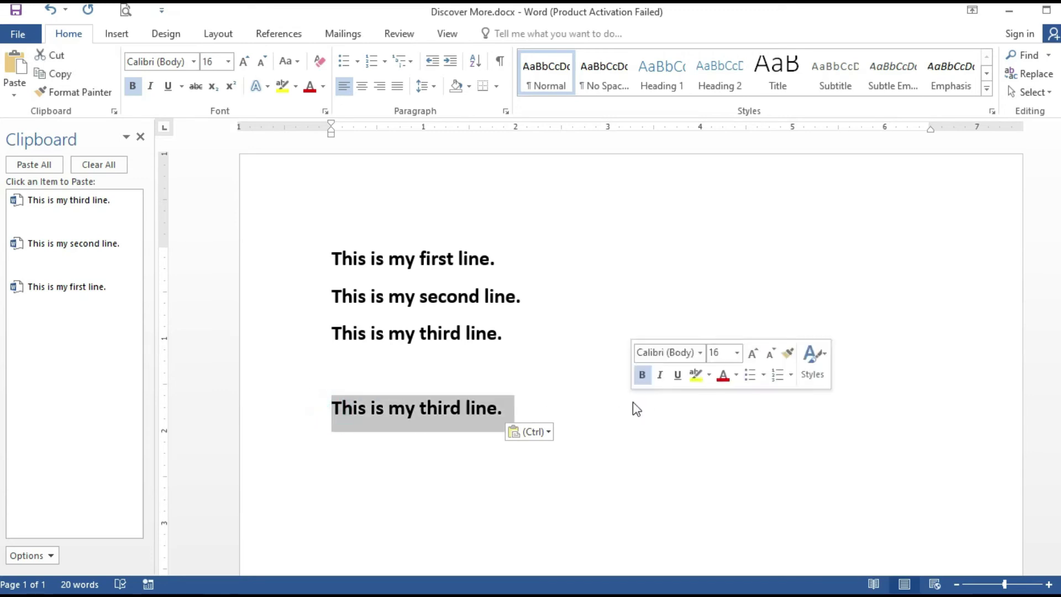
key("Delete")
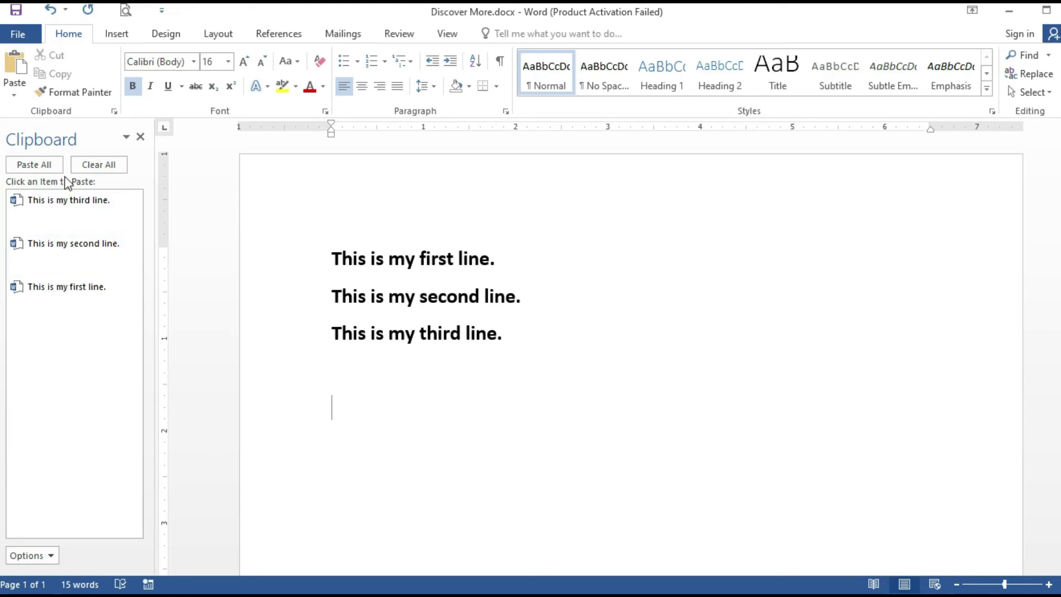
mouse_move(75, 209)
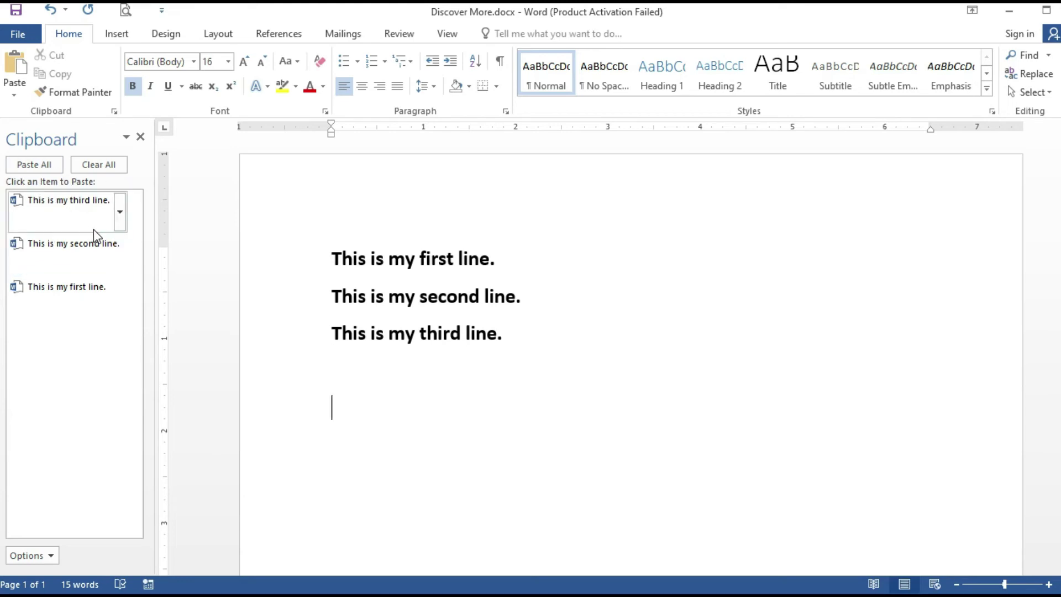
left_click(38, 166)
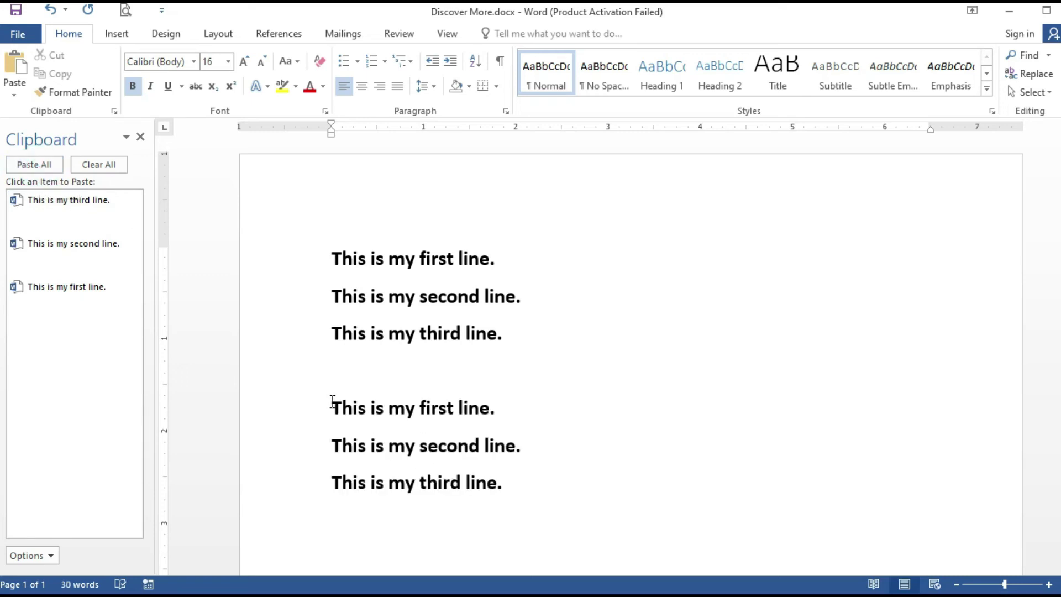
left_click_drag(332, 400, 524, 508)
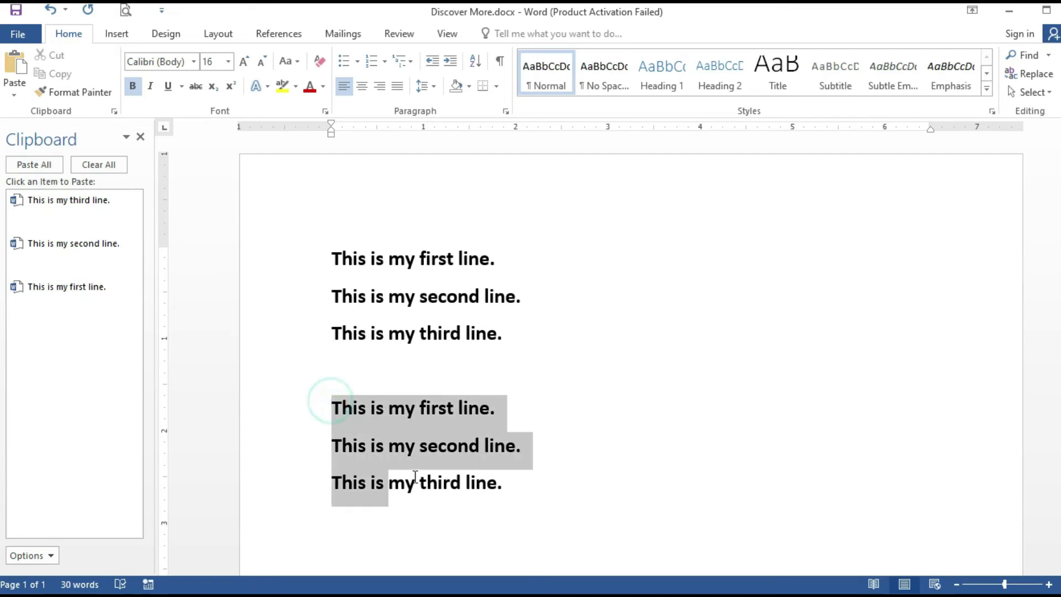
key("Delete")
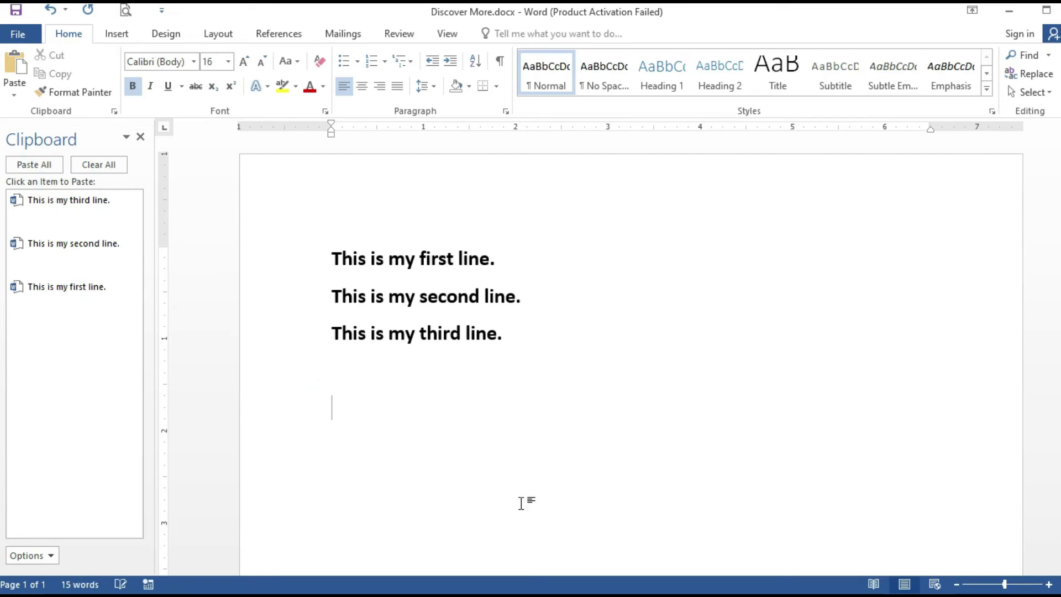
Paste 'This is my second line.' and then 'This is my first line.' from the Clipboard pane
left_click(83, 248)
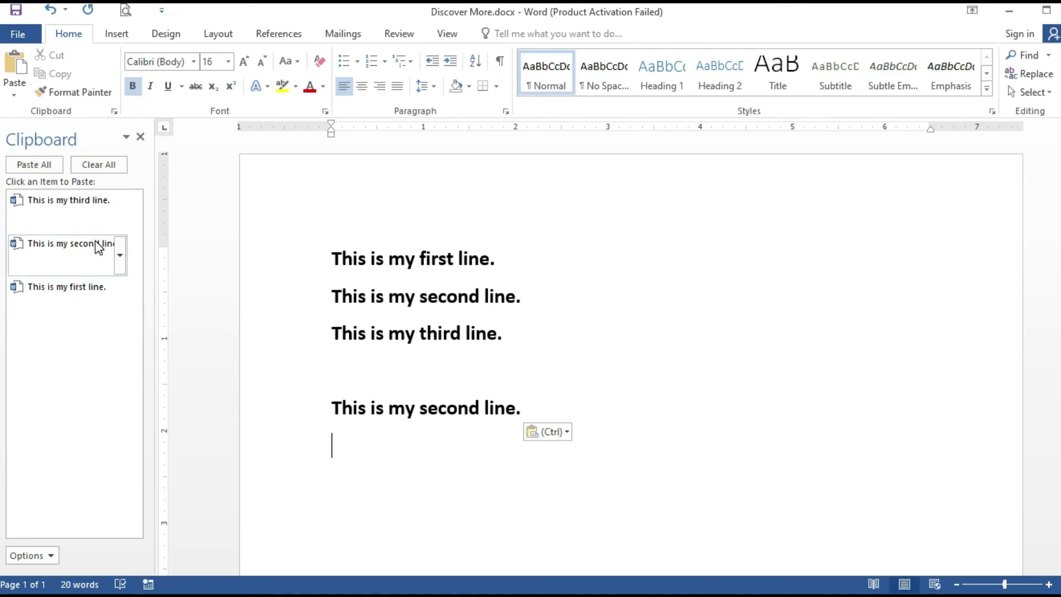
left_click(71, 286)
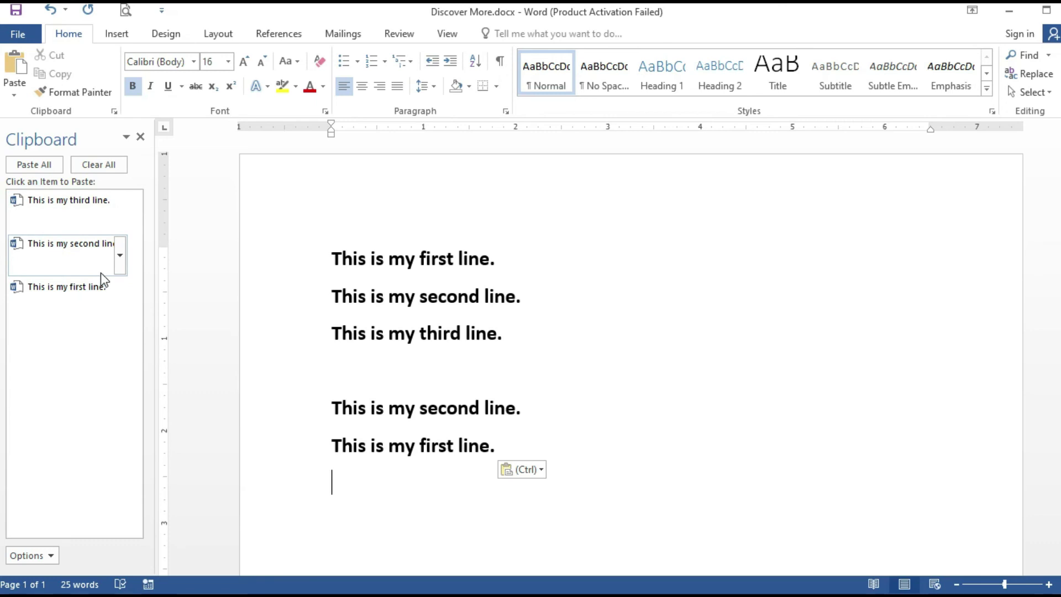
Clear all collected items from the Office Clipboard and close its pane
left_click(116, 171)
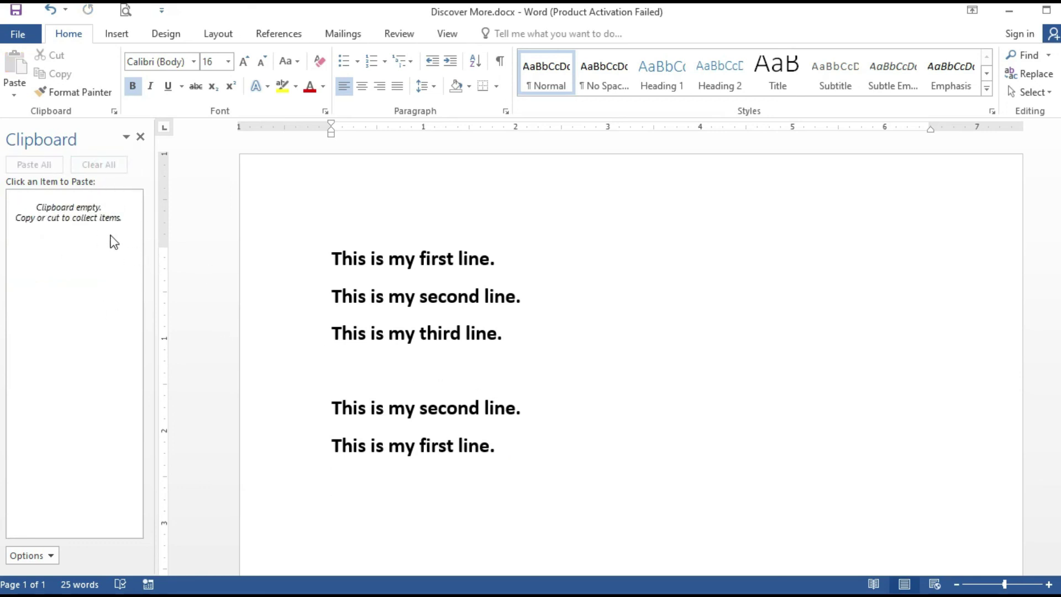
left_click(141, 136)
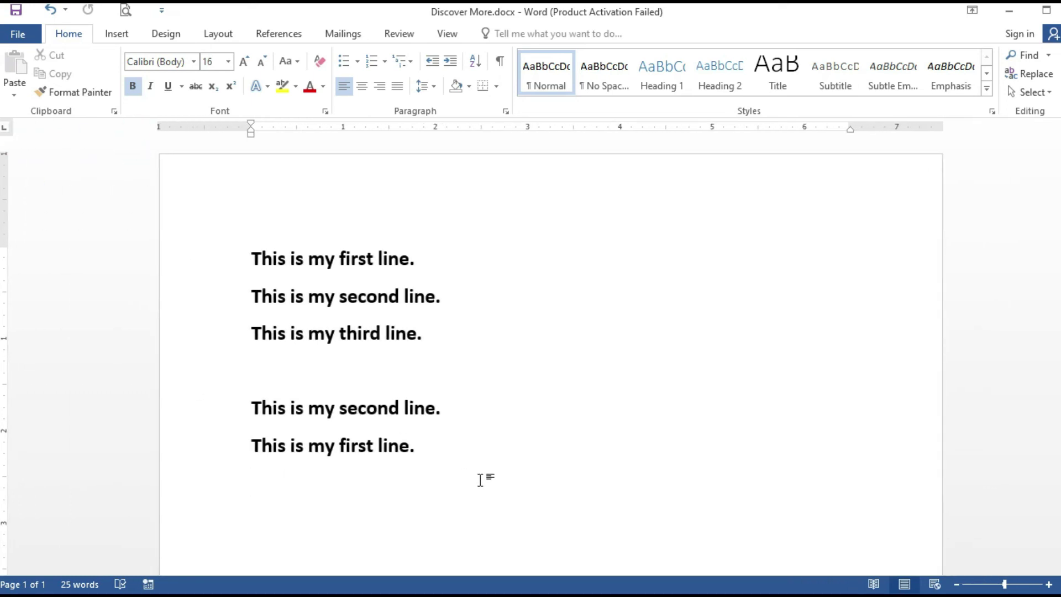